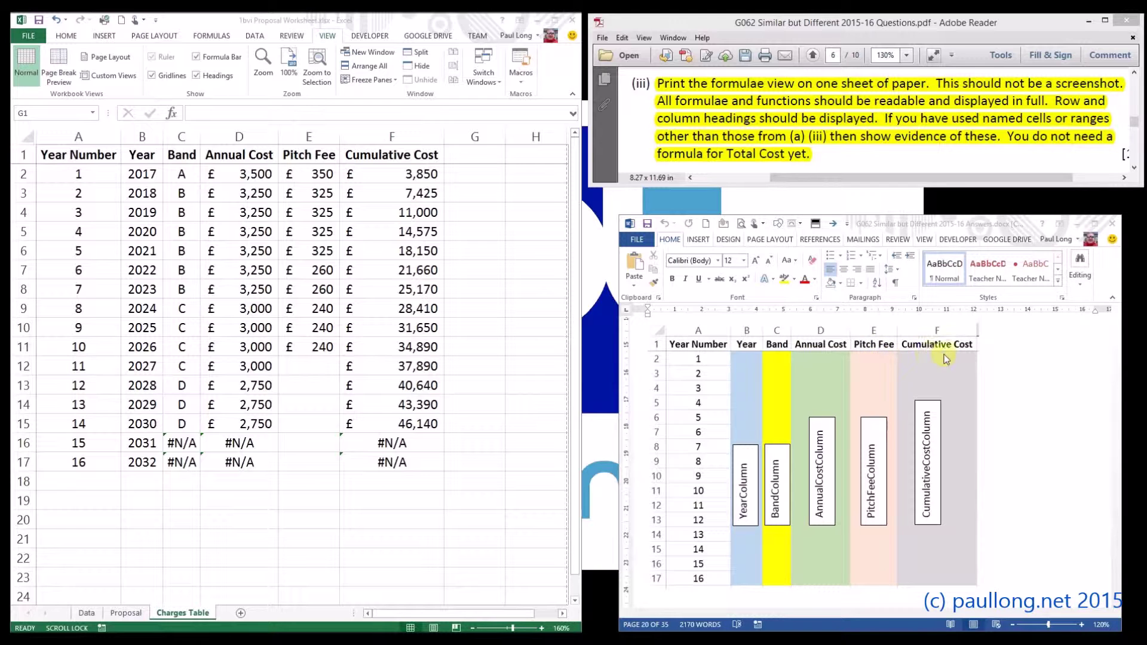
- Open the workbook's Name Manager and reposition it over the Charges Table sheet
left_click(1012, 352)
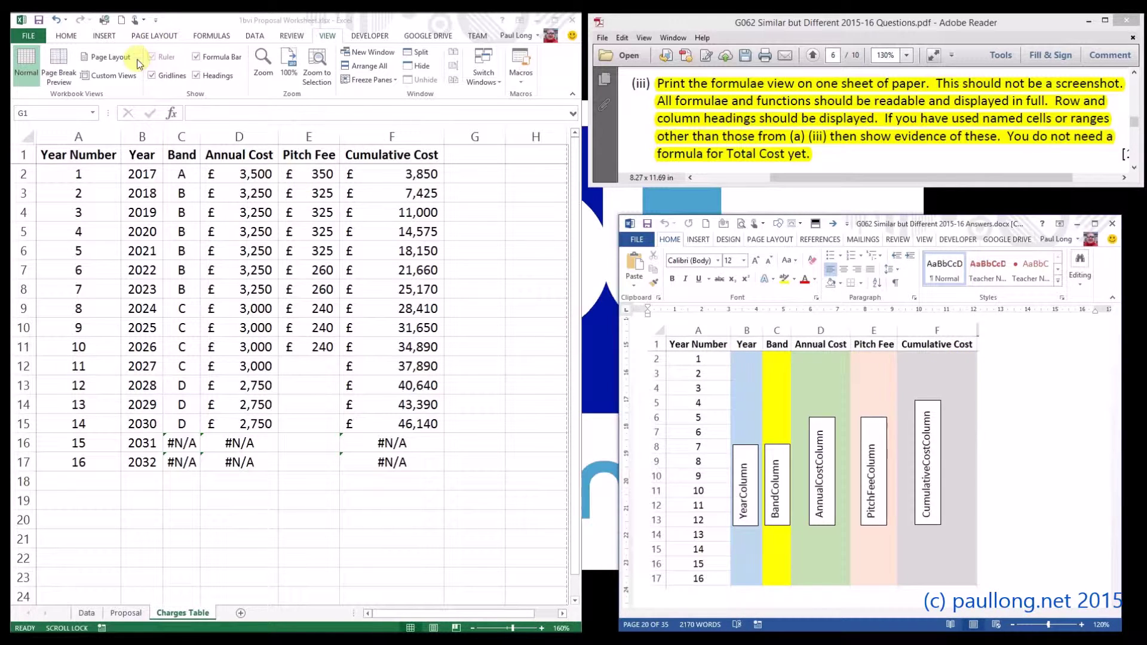
left_click(219, 39)
left_click(219, 37)
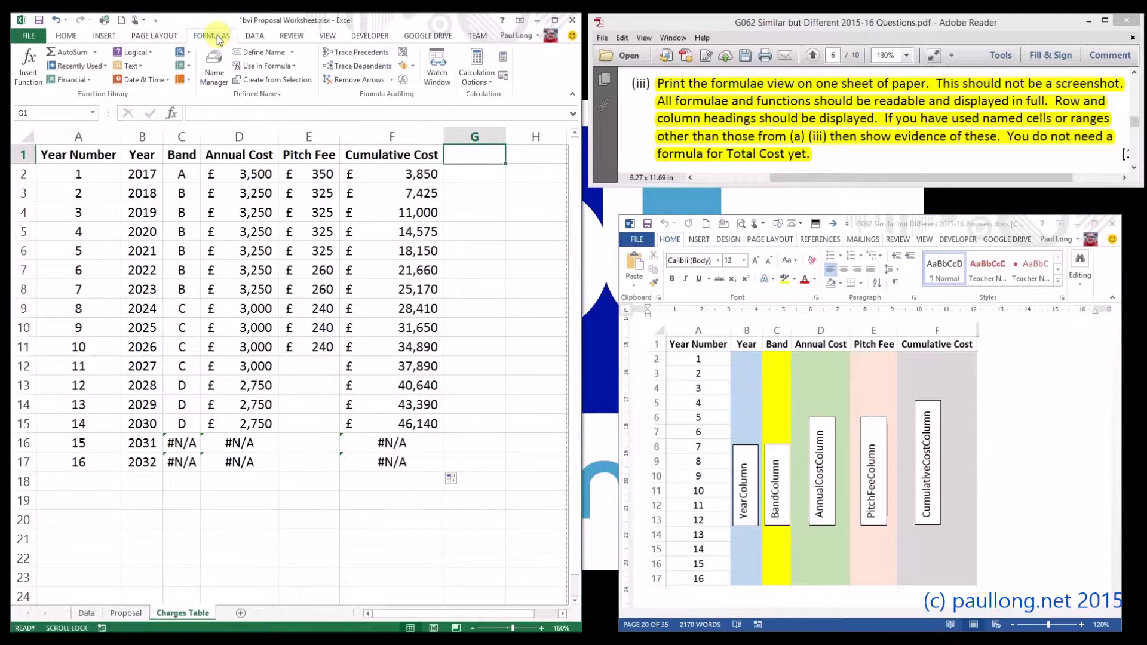
left_click(215, 70)
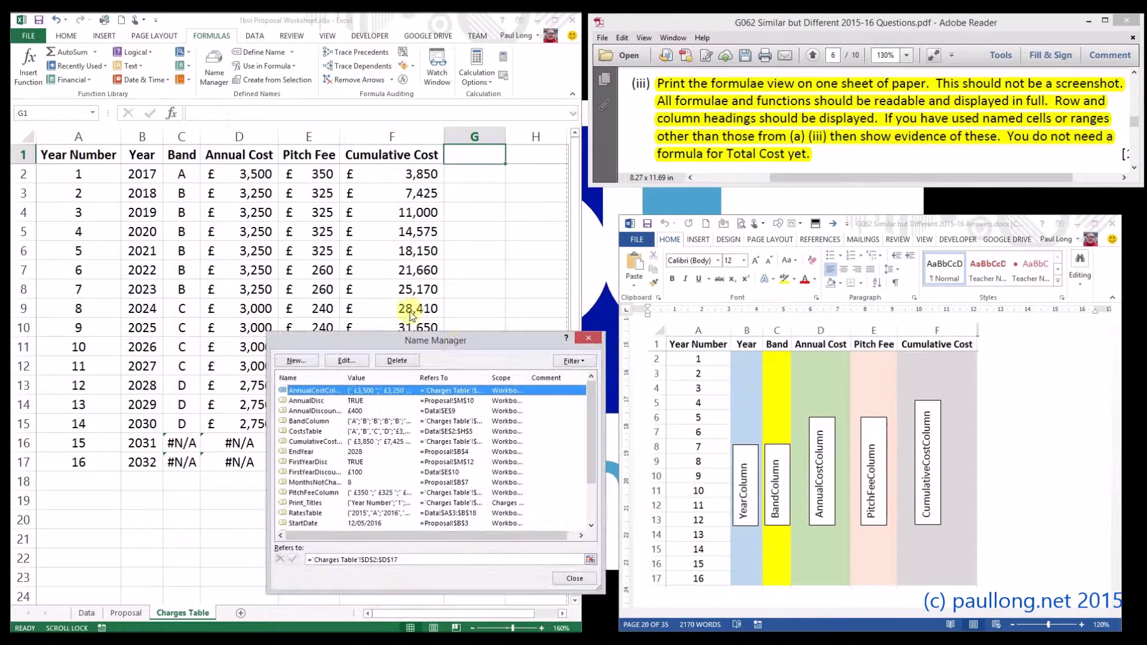
left_click_drag(436, 342, 364, 226)
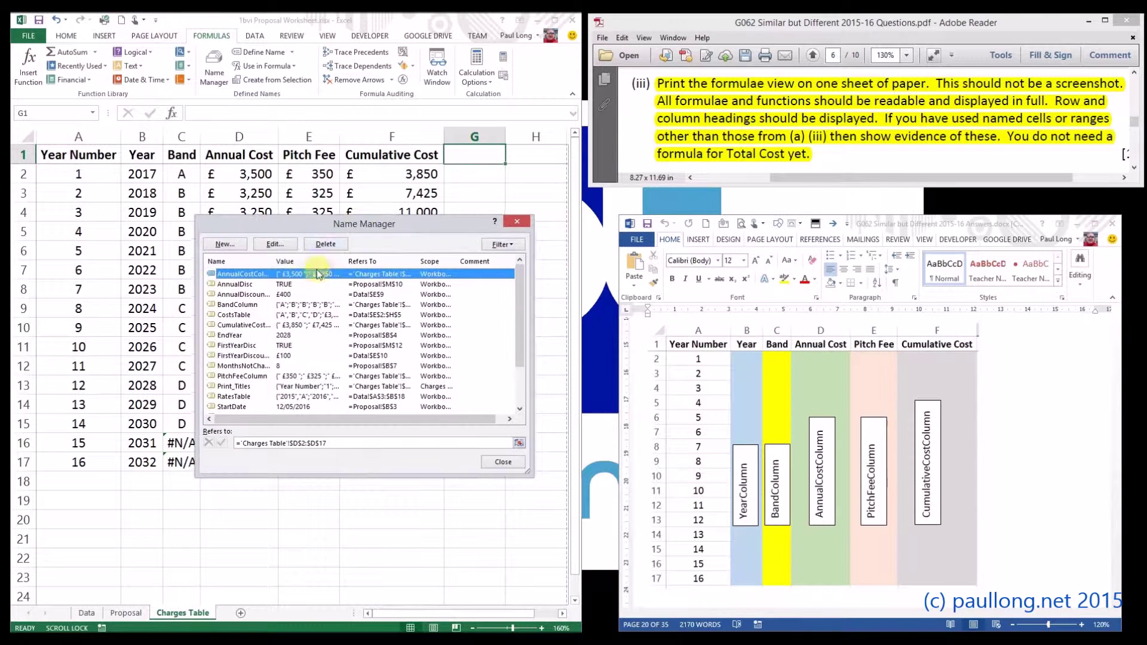
- Fit the Name, Refers To and Scope columns and enlarge the Name Manager to show every named range in full
double_click(274, 261)
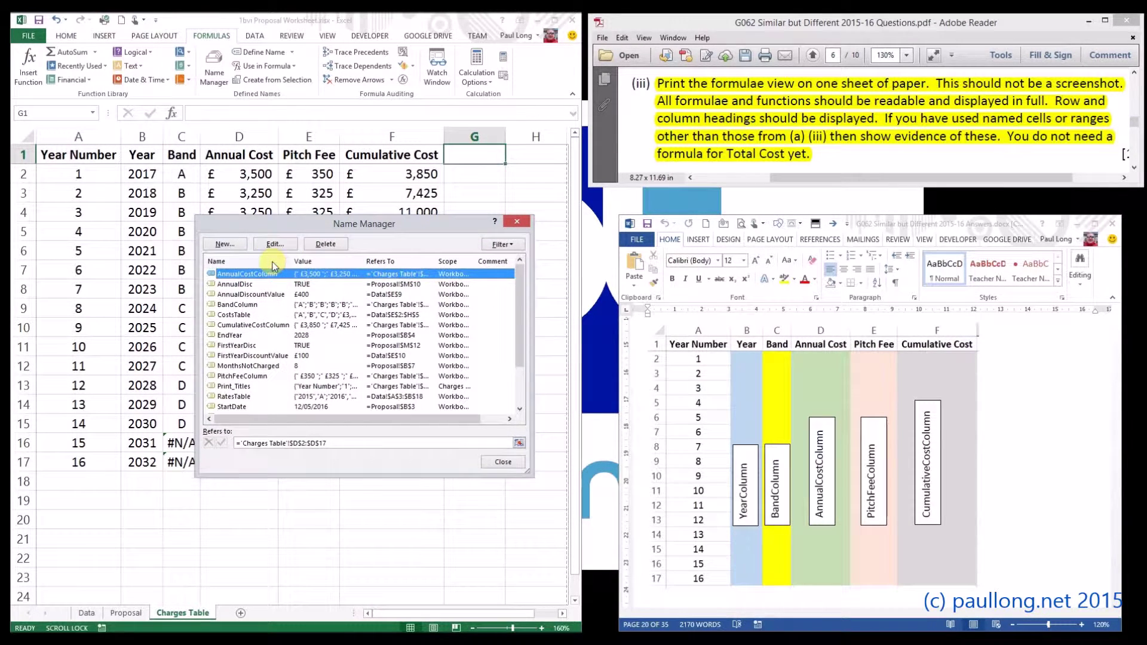
double_click(433, 261)
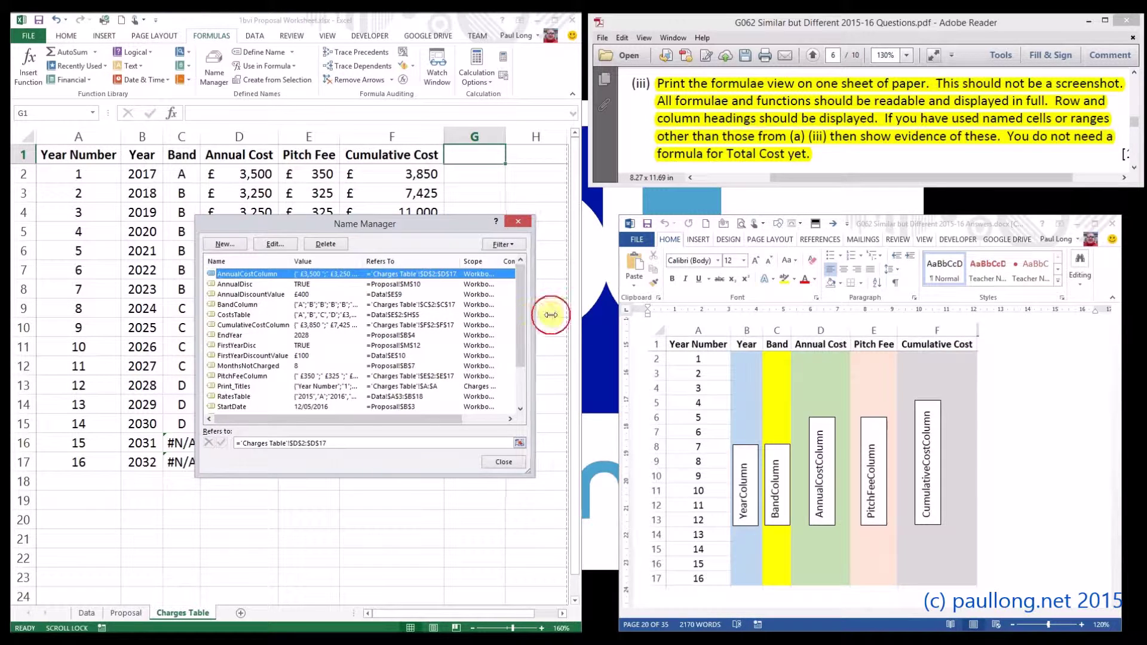
left_click_drag(530, 312, 626, 317)
double_click(503, 262)
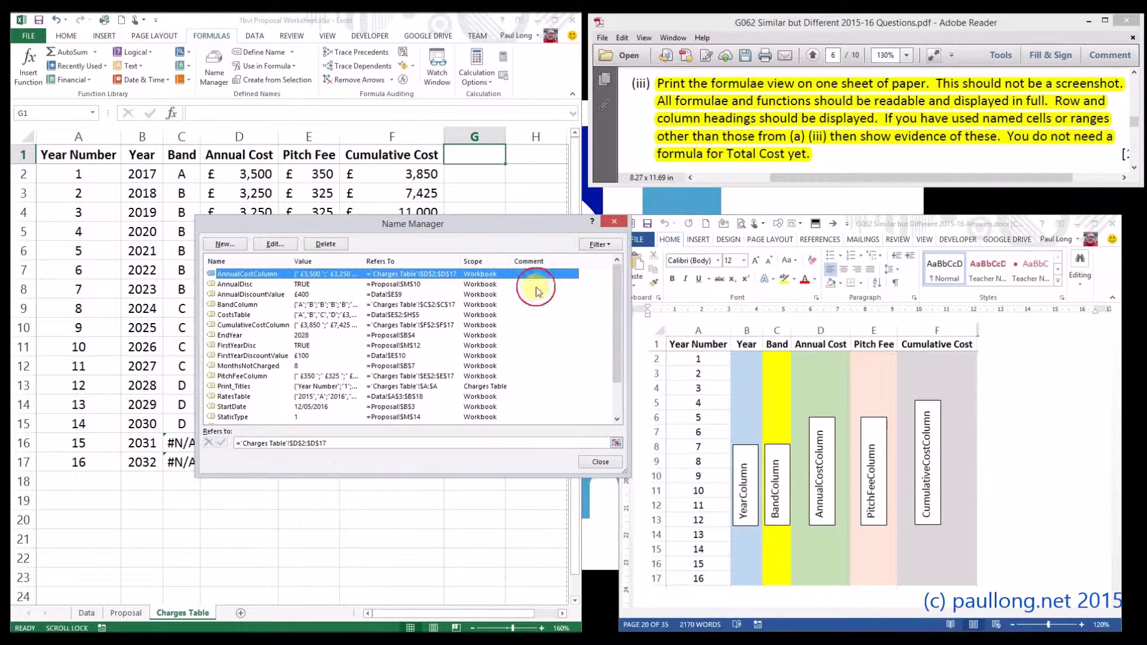
left_click_drag(625, 318, 600, 318)
left_click_drag(604, 474, 608, 539)
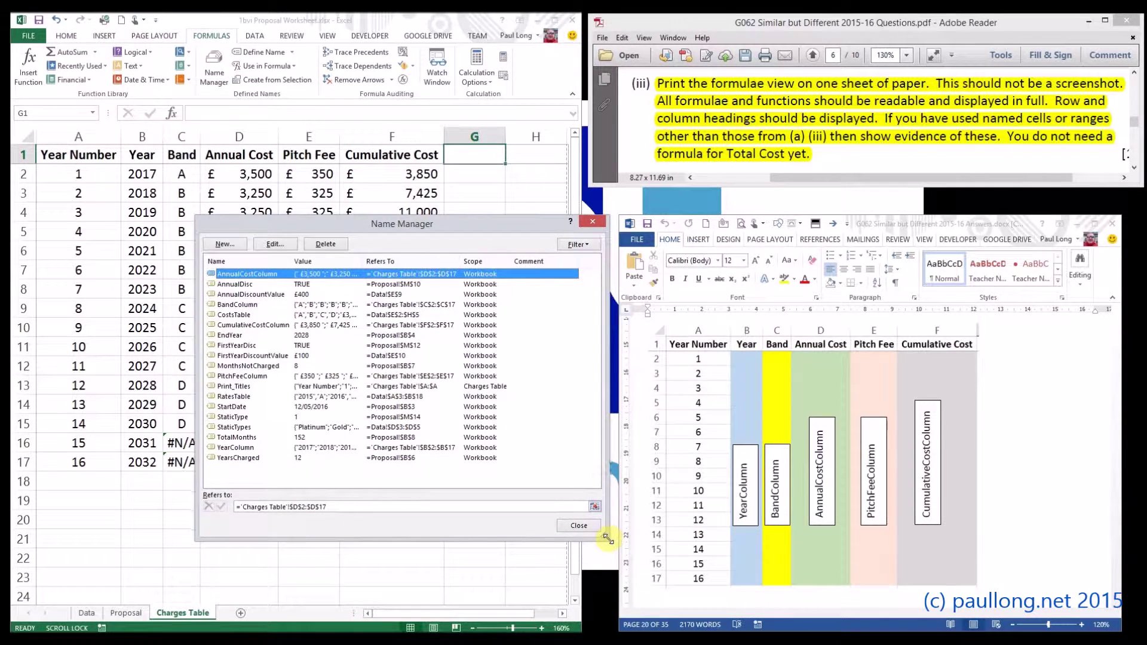
- Clear the row highlight in the list of named ranges and close the Name Manager
left_click(556, 346)
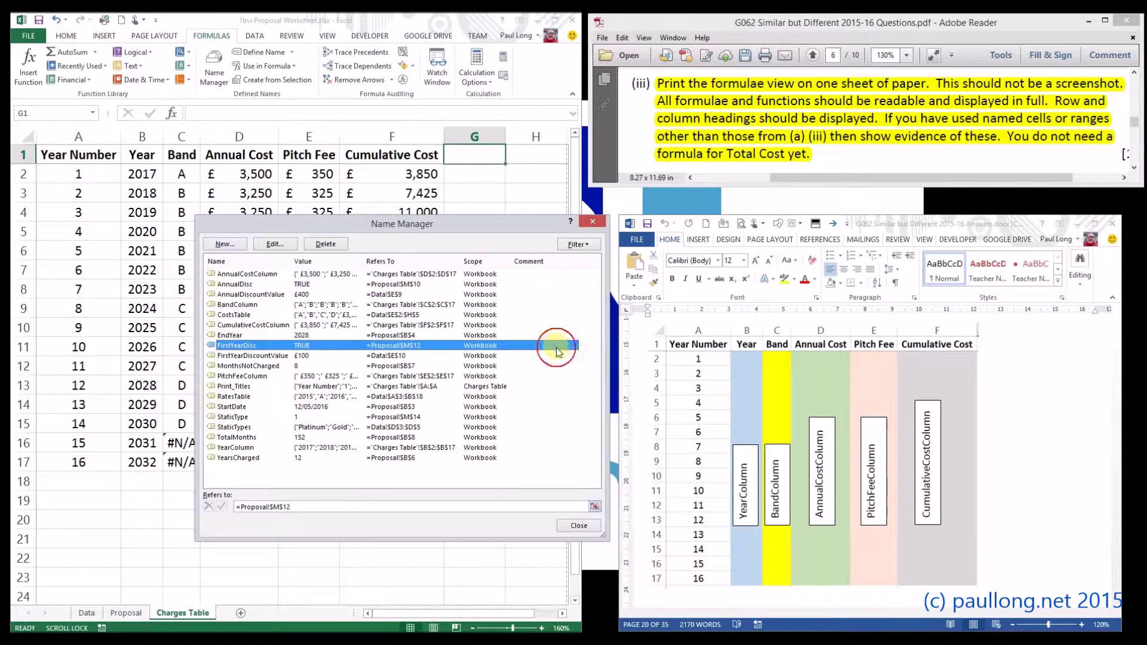
left_click(485, 485)
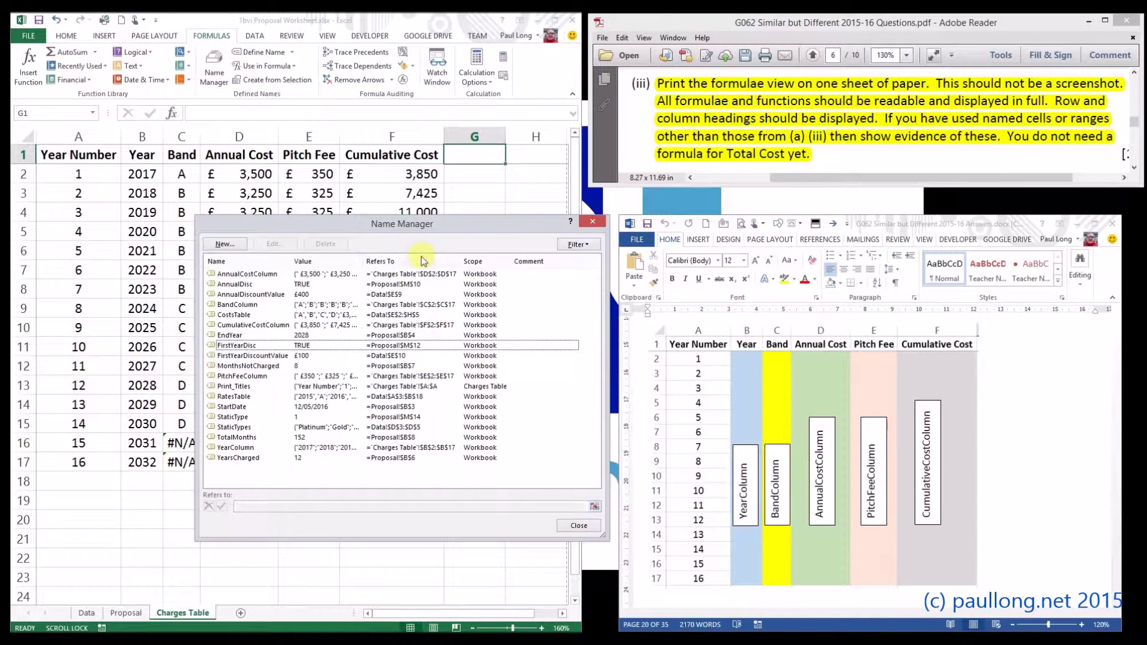
left_click(583, 527)
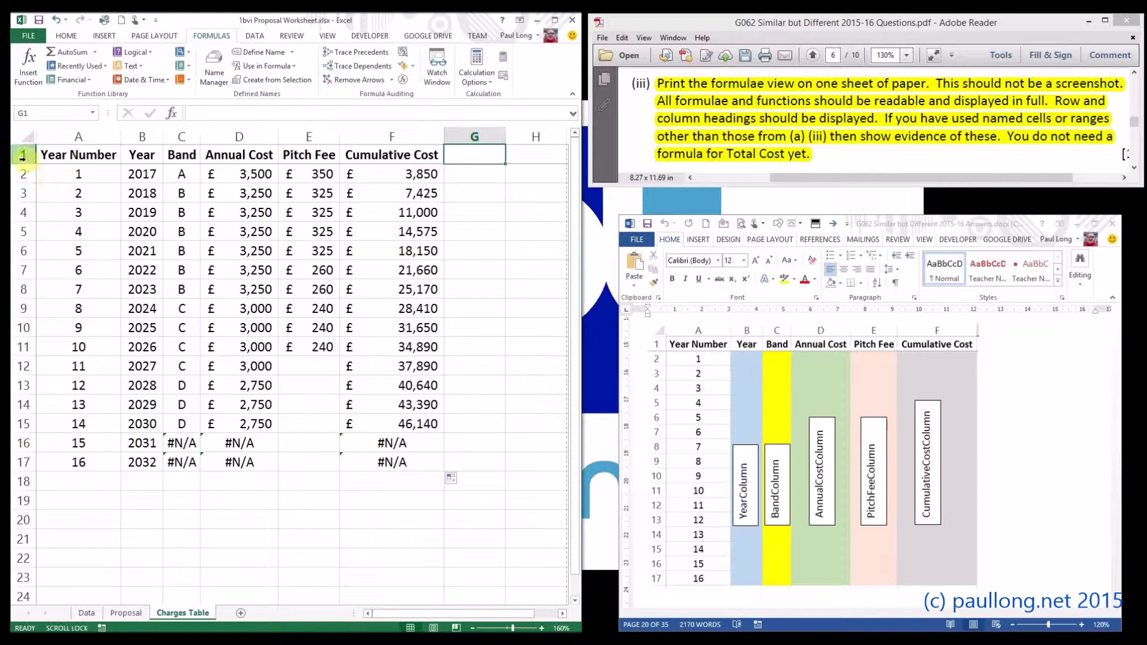
- Turn on printing of row and column headings for the Charges Table sheet and show its formulas in a maximised window
left_click(146, 35)
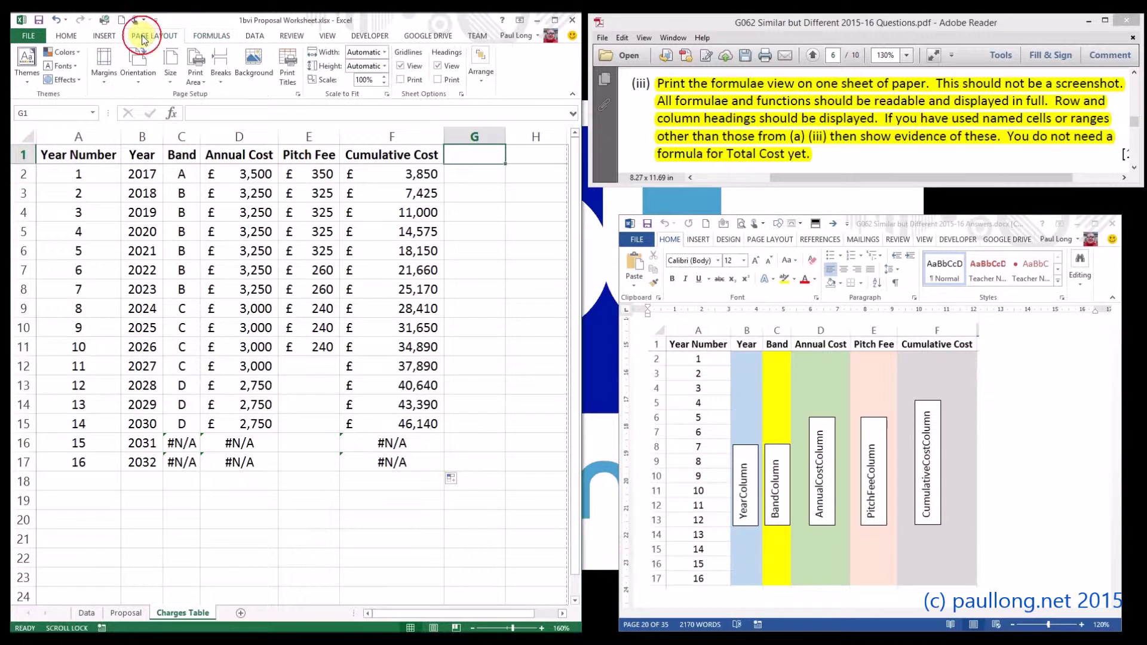
left_click(438, 80)
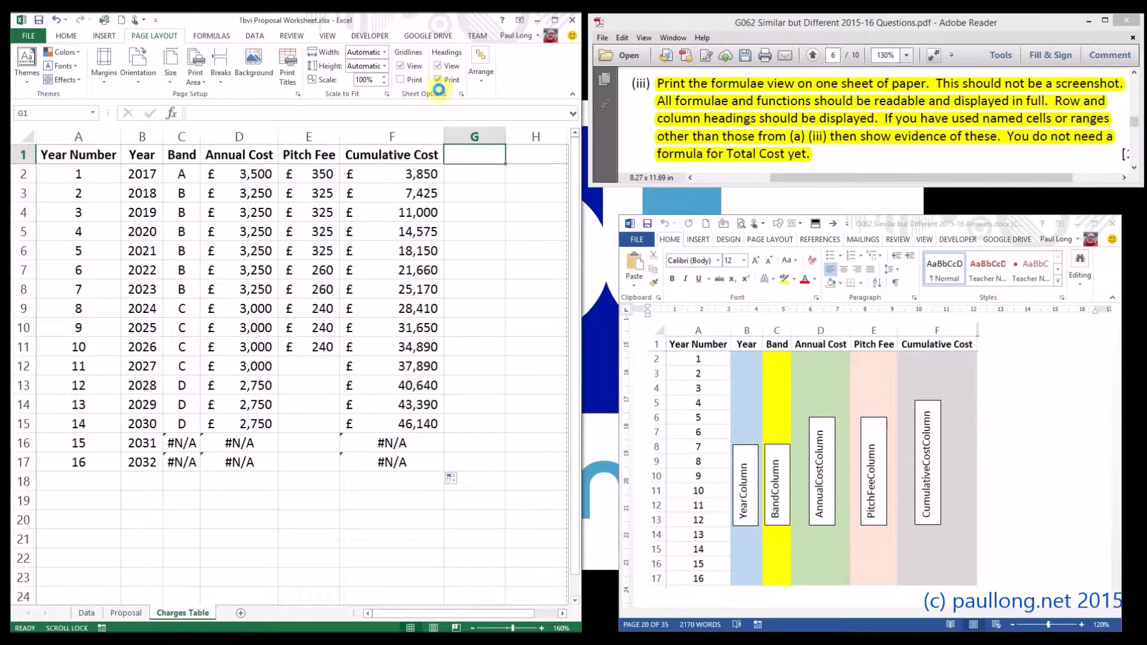
left_click(215, 36)
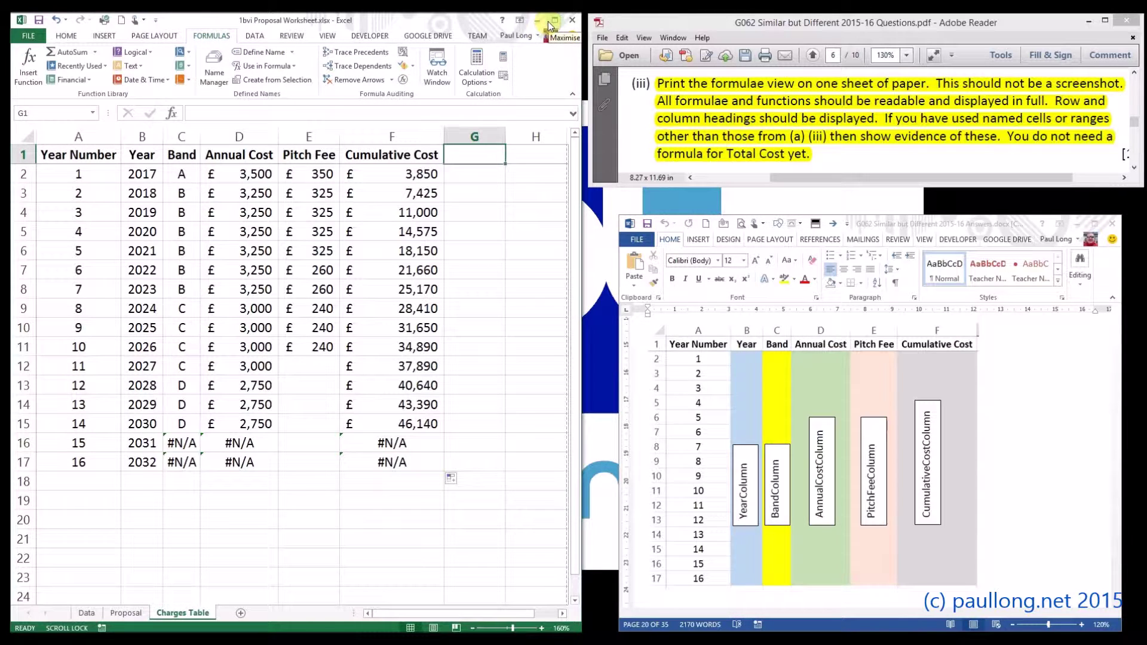
left_click(548, 21)
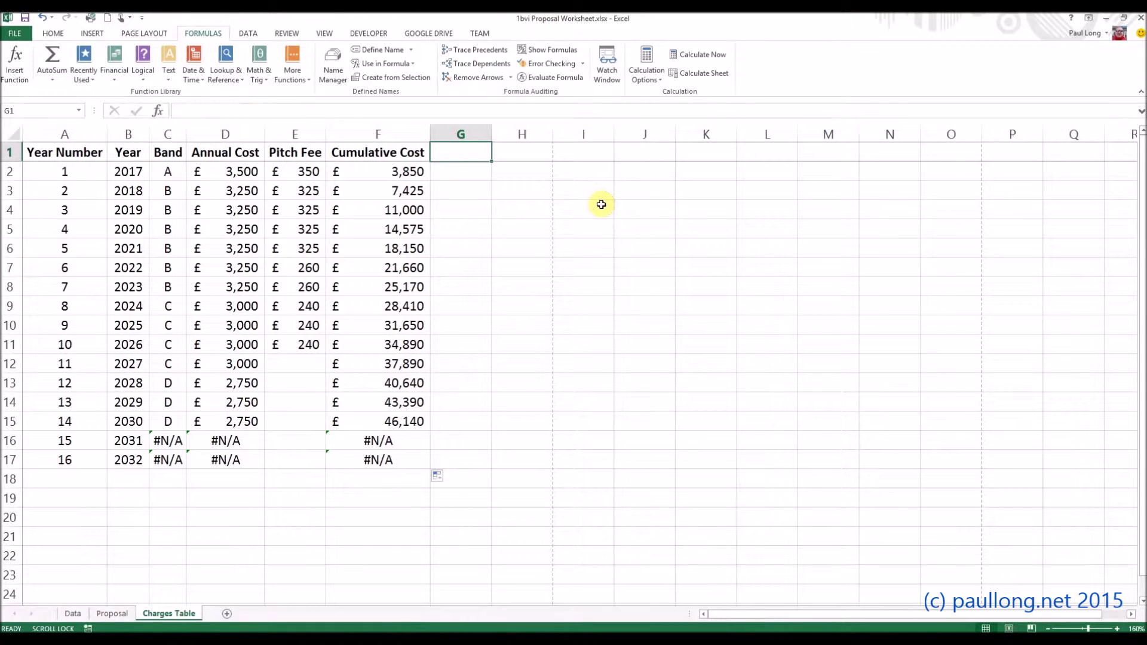
left_click(547, 51)
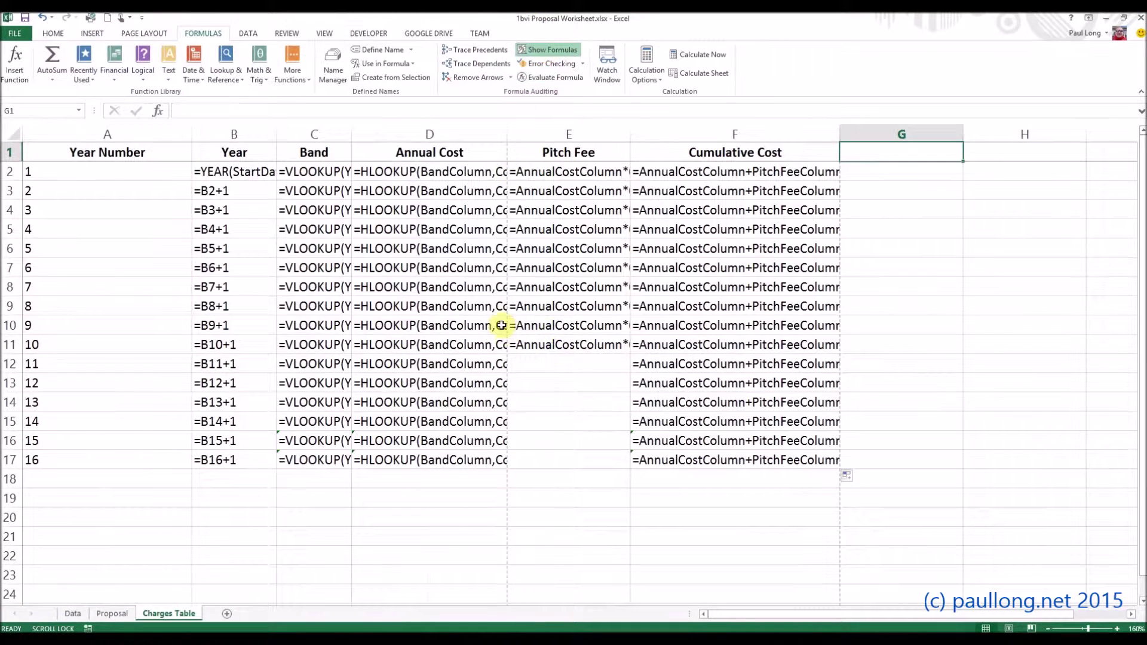
- Narrow the Year Number column and autofit columns B to F so that every formula is displayed in full
left_click_drag(192, 135, 78, 142)
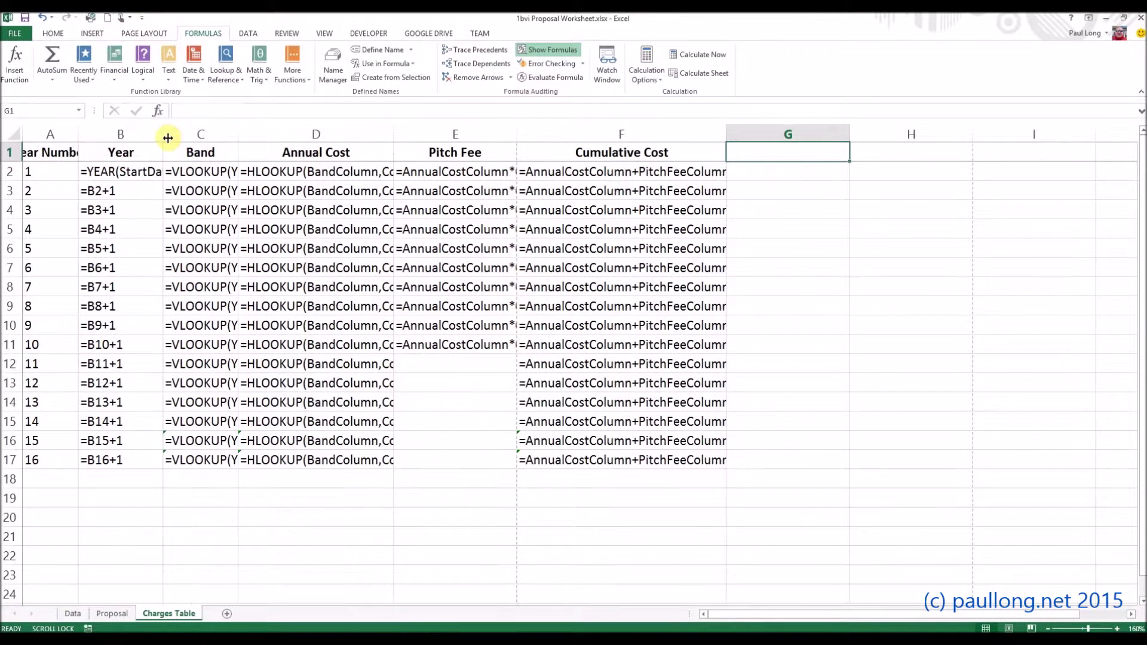
double_click(166, 136)
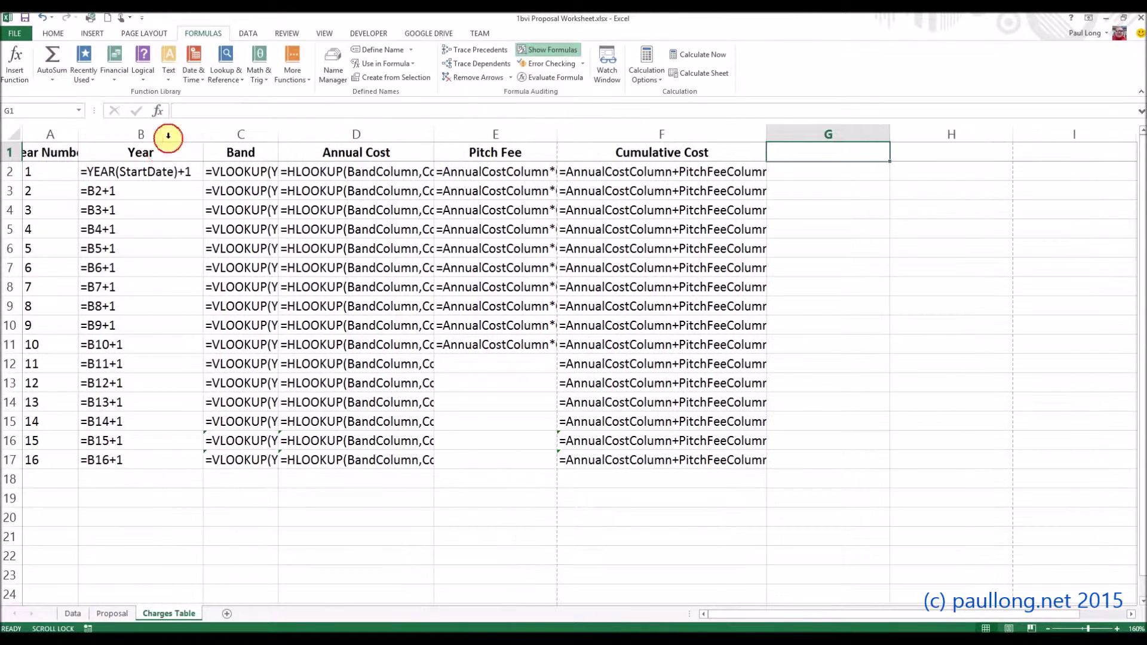
double_click(277, 134)
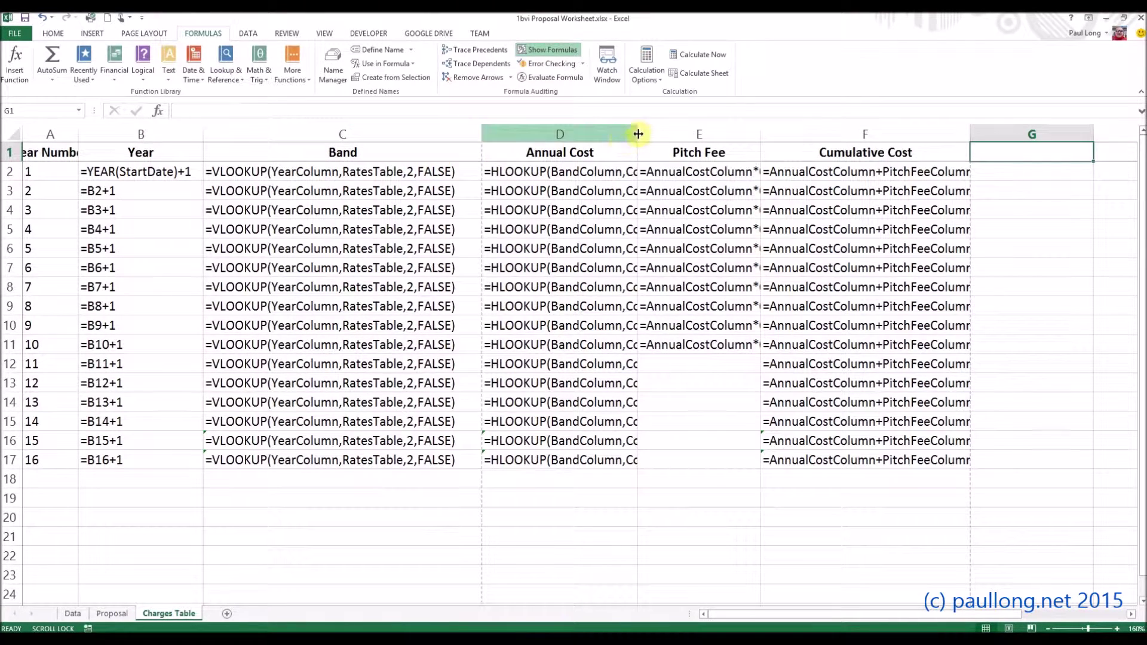
double_click(639, 133)
double_click(959, 135)
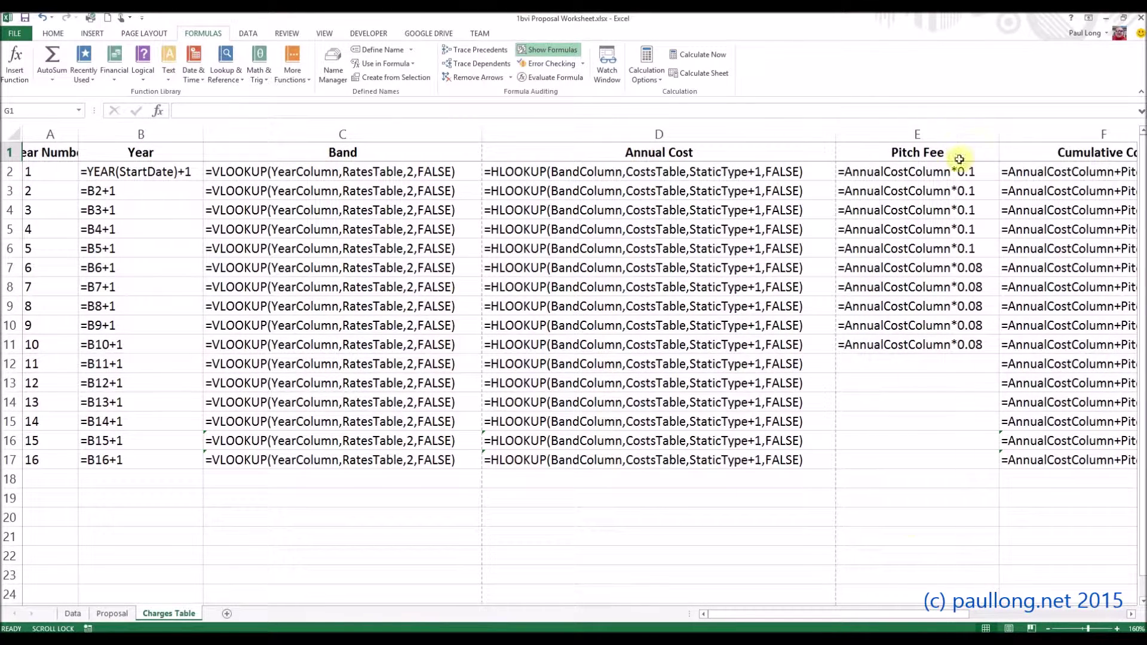
left_click_drag(866, 615, 1006, 616)
double_click(1026, 133)
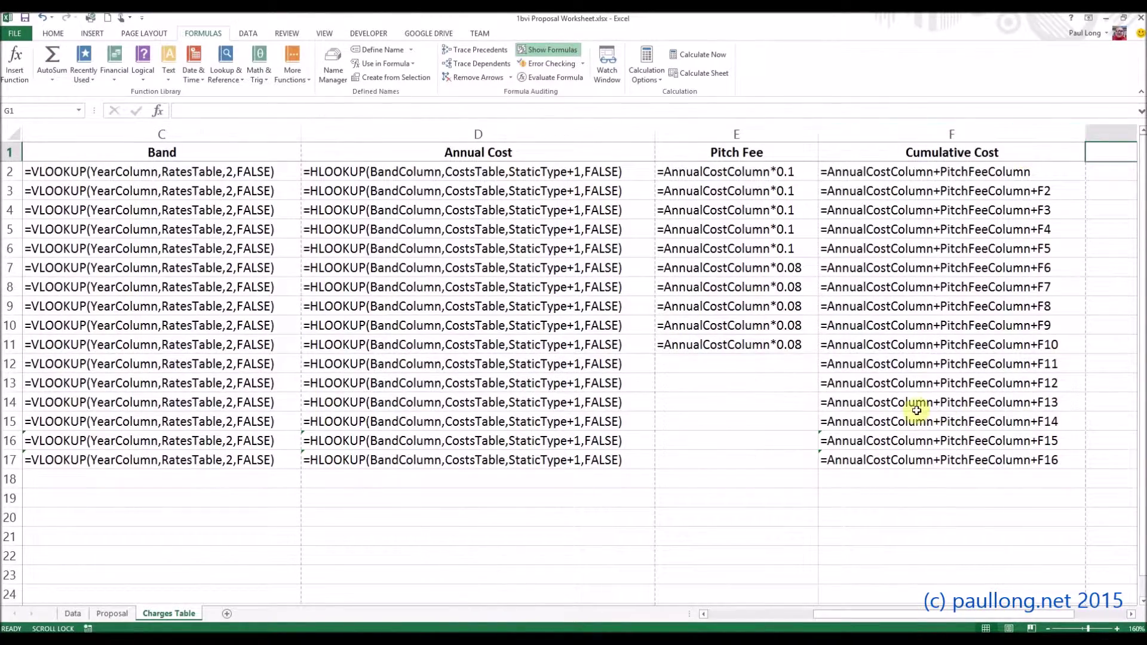
left_click_drag(850, 619, 744, 616)
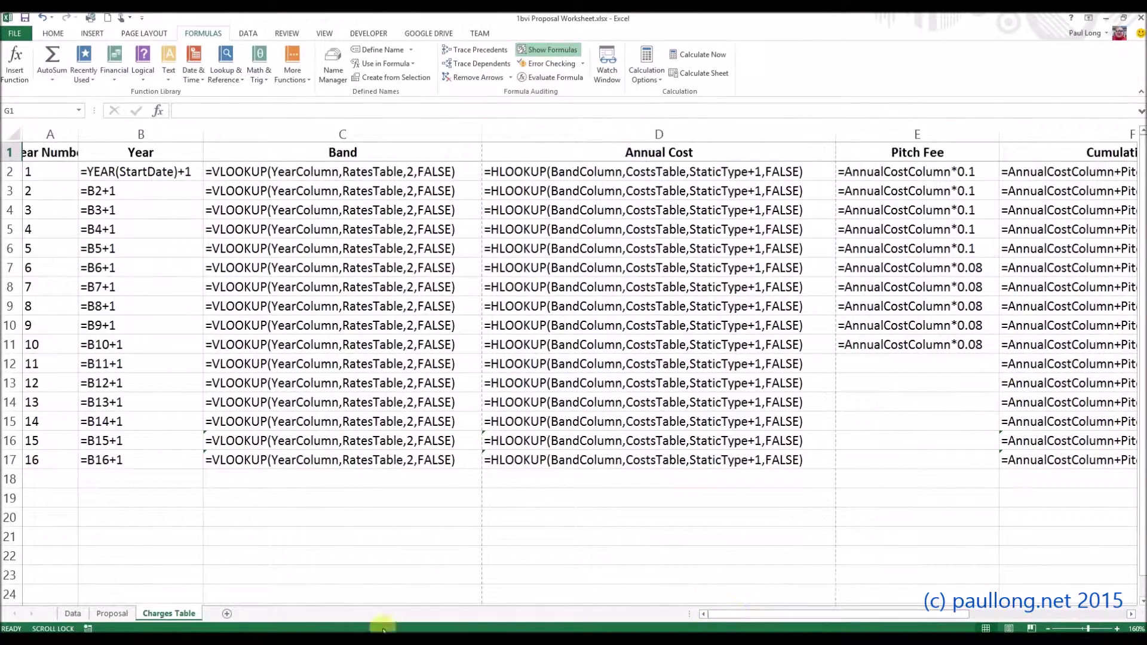
- Check the printing requirements in the question PDF and set the worksheet's print orientation to landscape
key("alt+Tab")
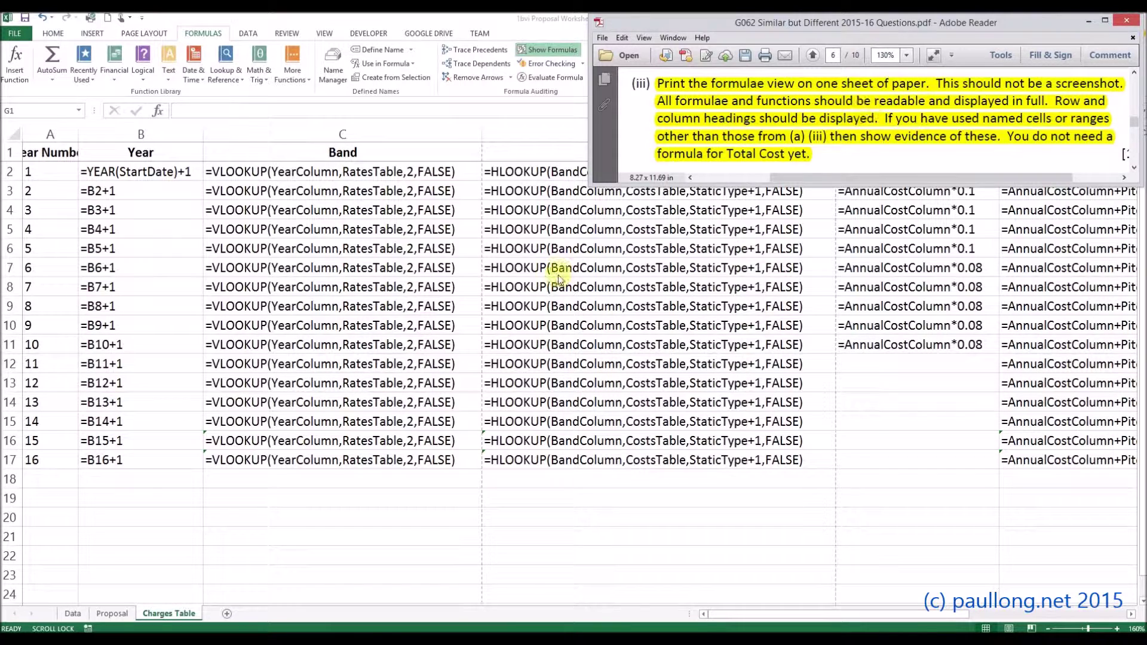
key("alt+Tab")
left_click(15, 33)
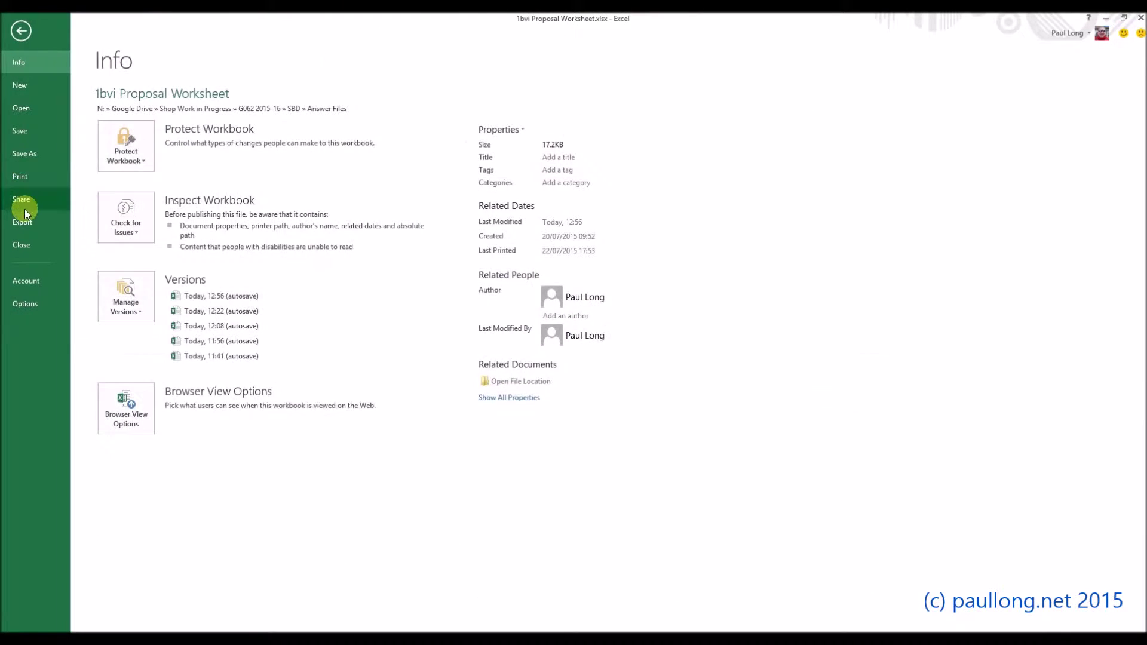
left_click(47, 181)
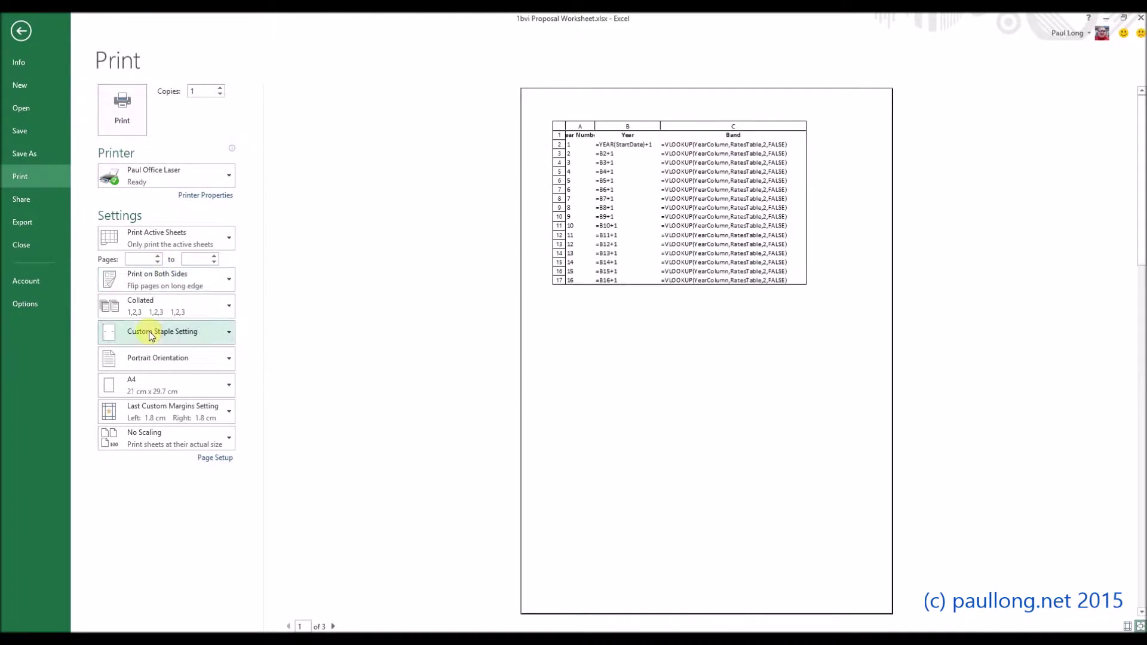
left_click(149, 361)
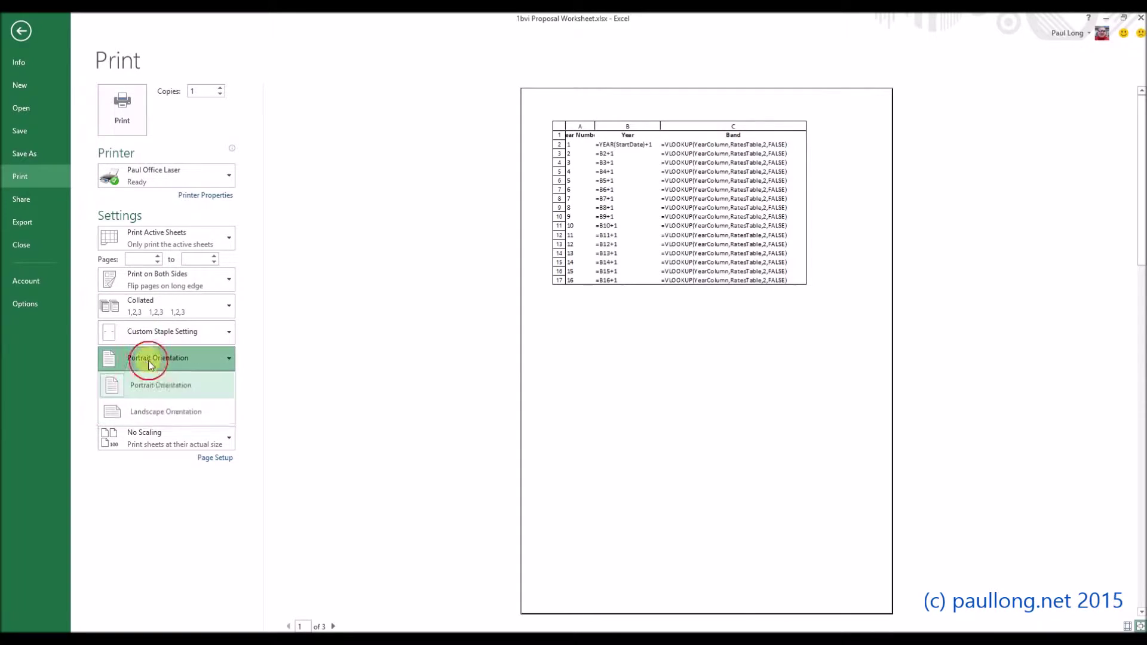
left_click(157, 417)
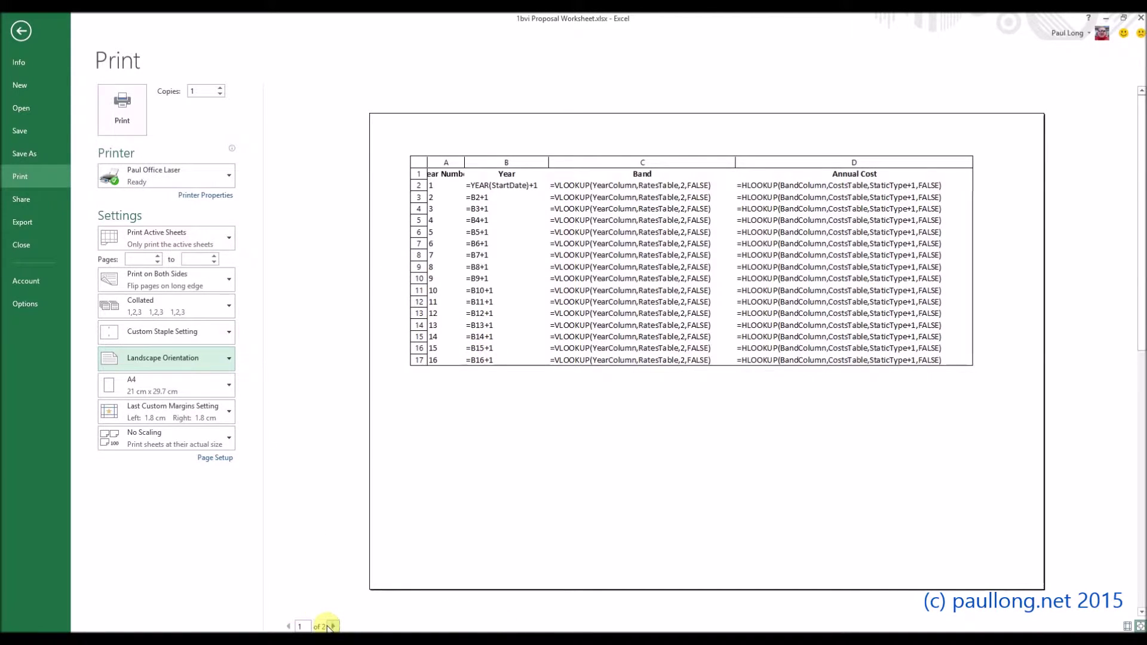
- Preview the second page of the landscape printout, go back to the first page and return to the worksheet
left_click(333, 626)
left_click(288, 626)
left_click(21, 30)
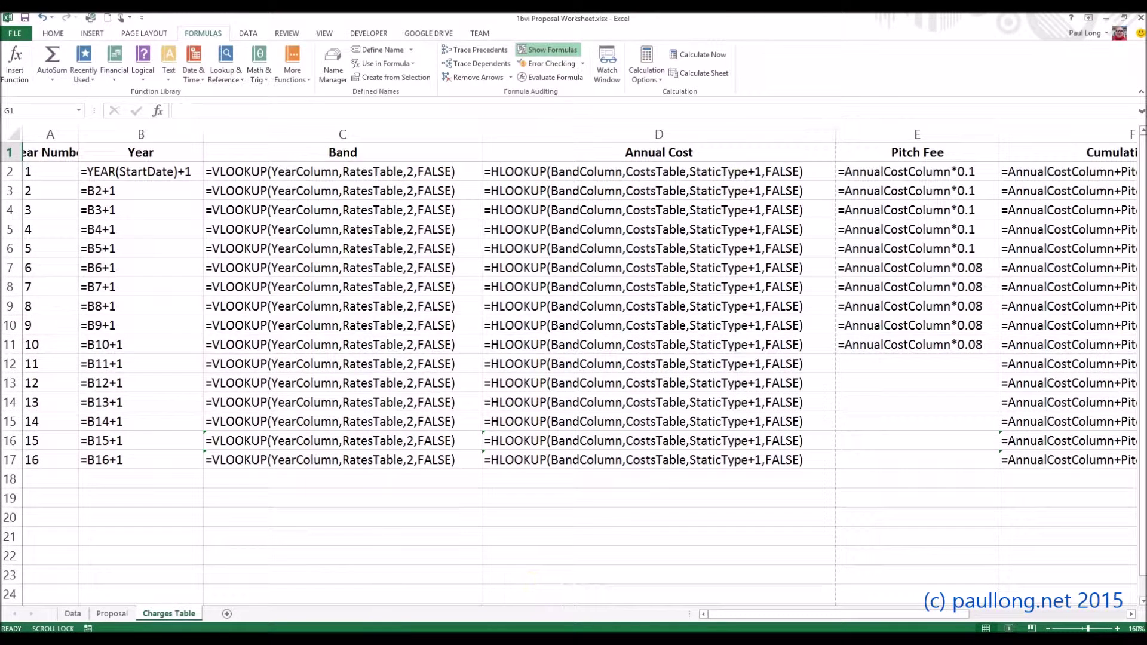
- Recheck the question PDF, set print scaling to Fit All Columns on One Page and return to the worksheet
key("alt+Tab")
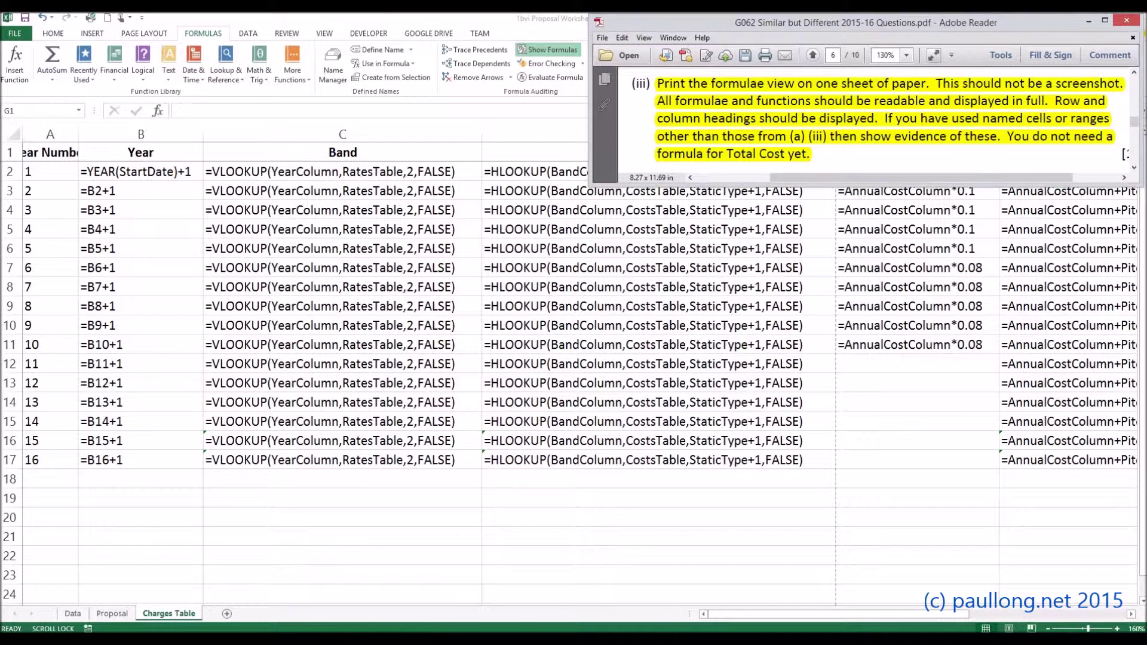
key("alt+Tab")
left_click(21, 35)
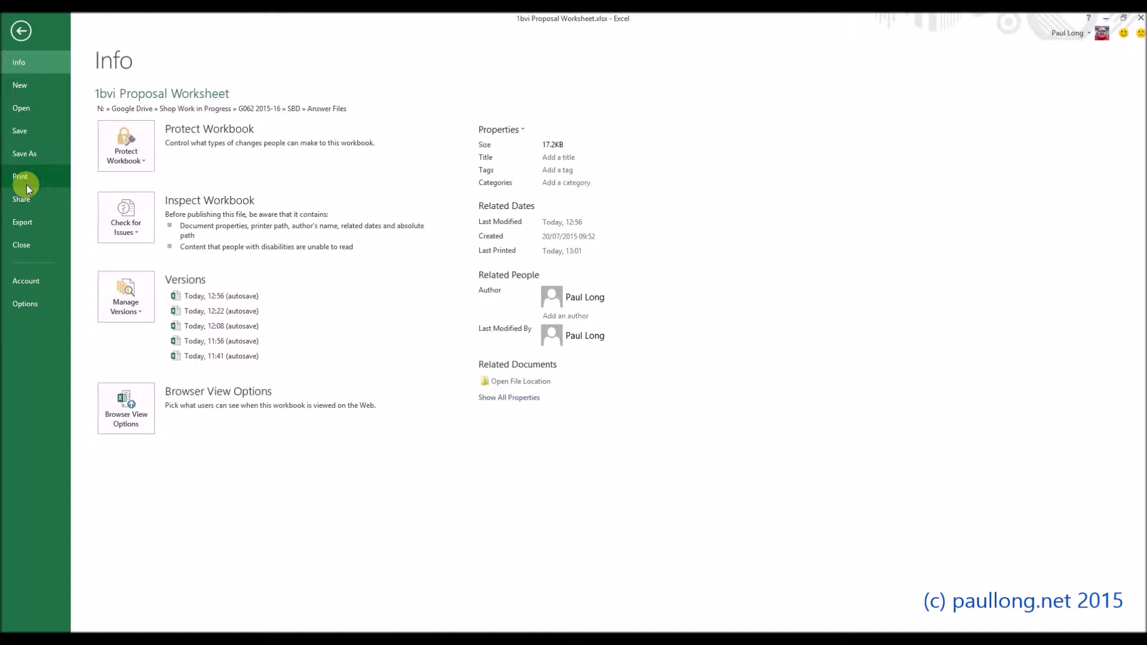
left_click(27, 185)
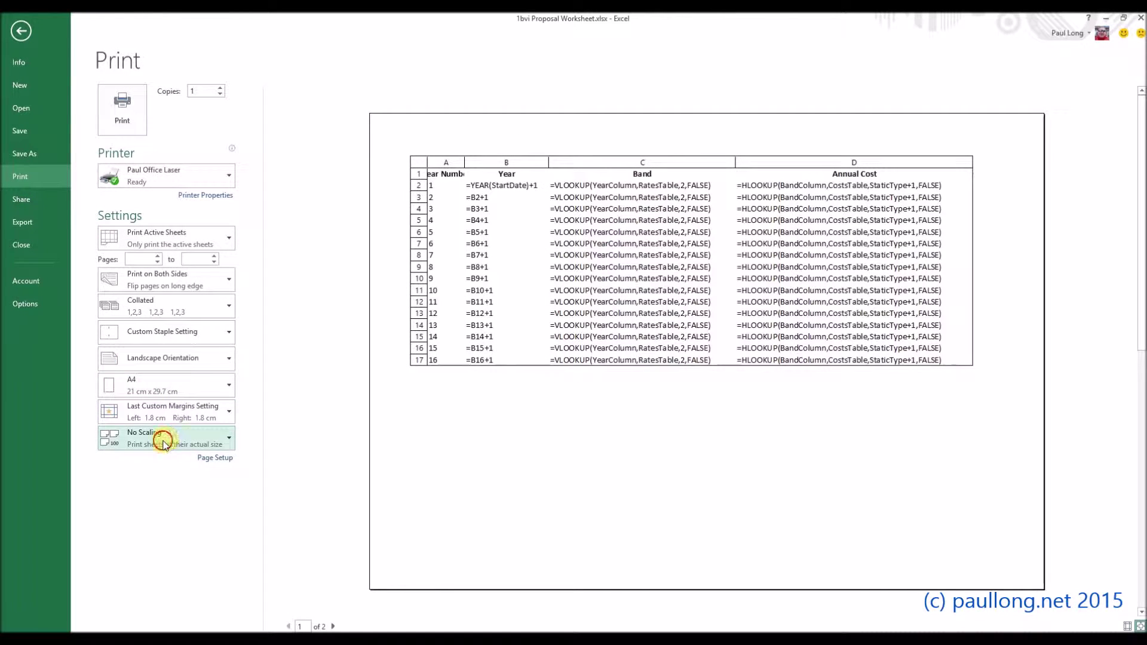
left_click(166, 444)
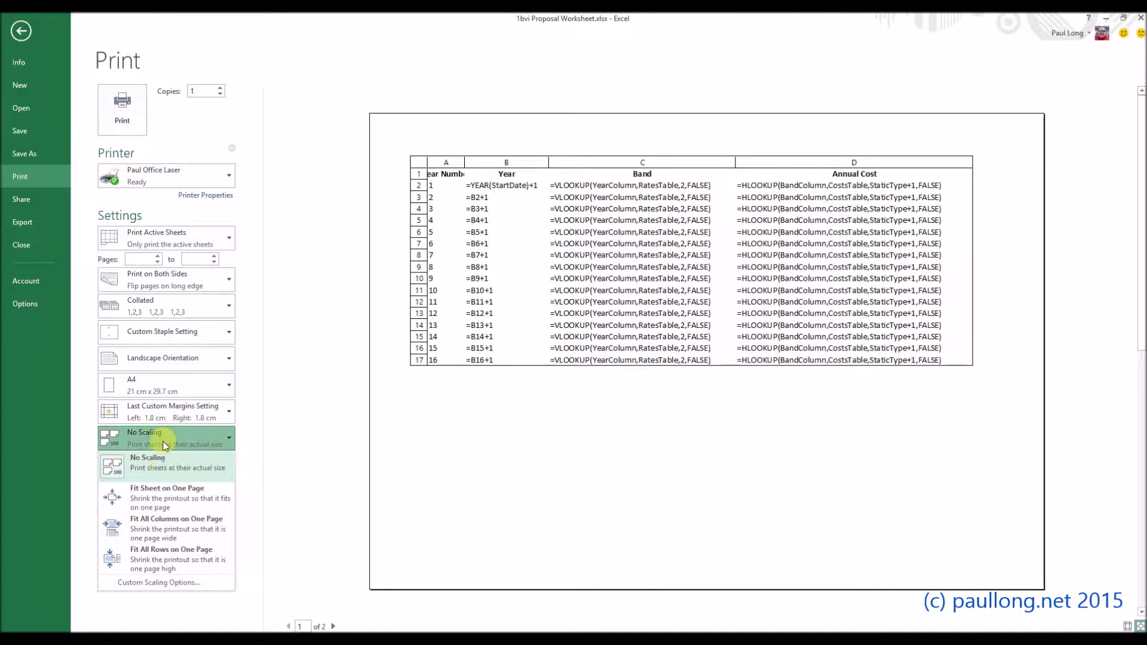
left_click(168, 533)
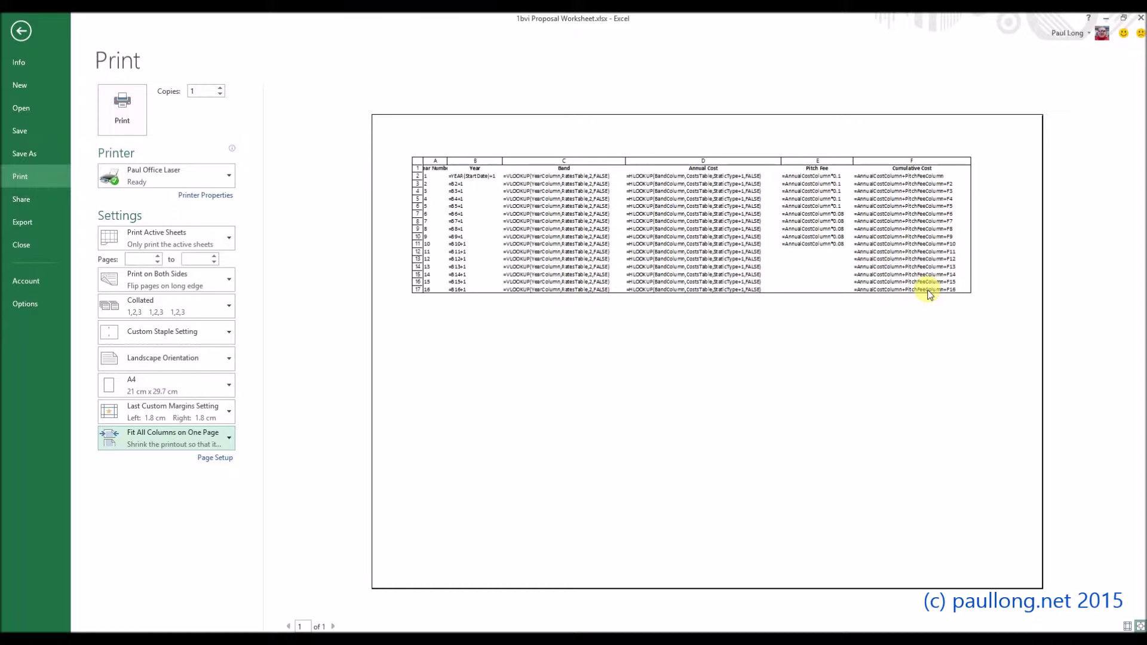
left_click(21, 31)
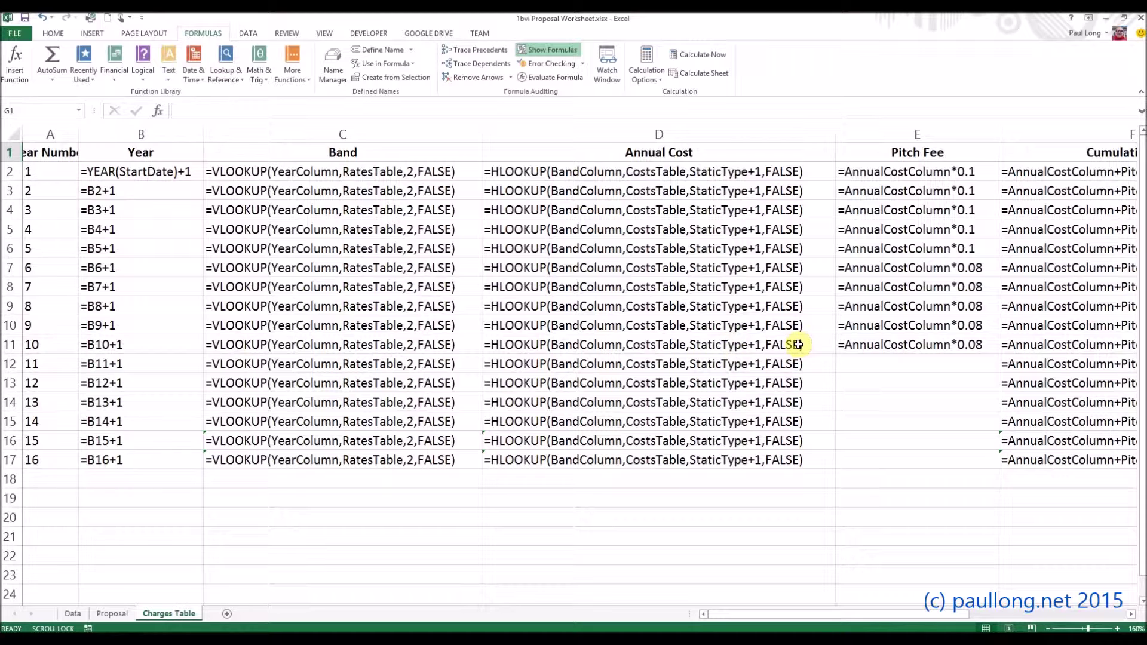